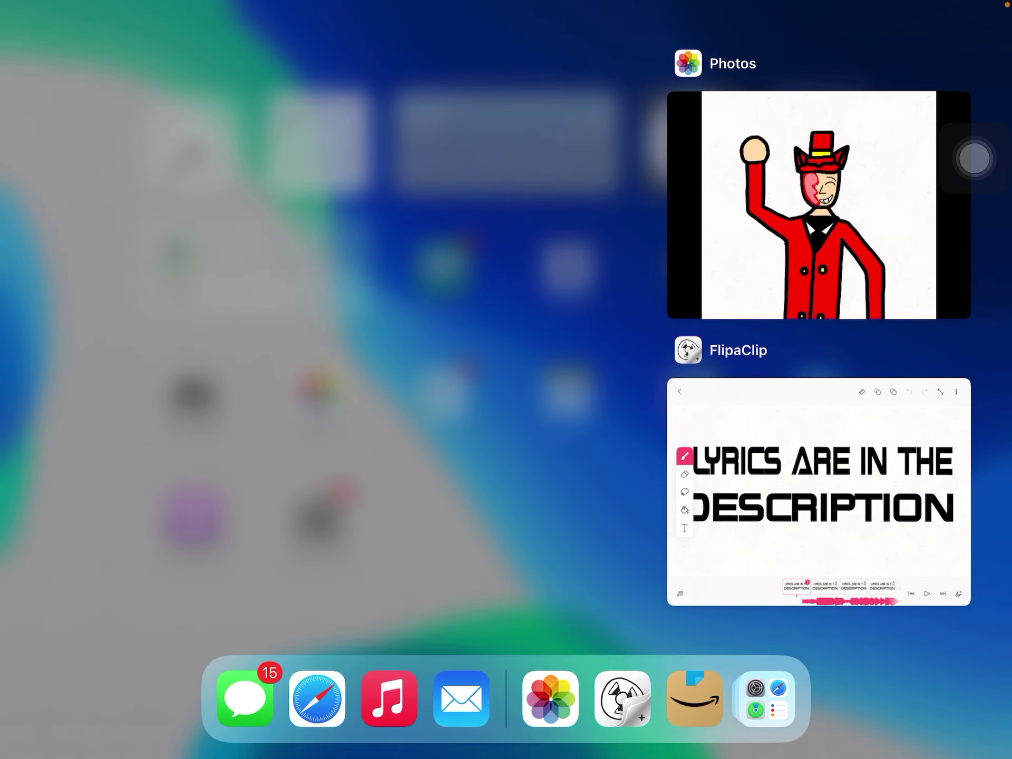
Switch to the FlipaClip 'LYRICS ARE IN THE DESCRIPTION' project from the App Switcher
click(817, 490)
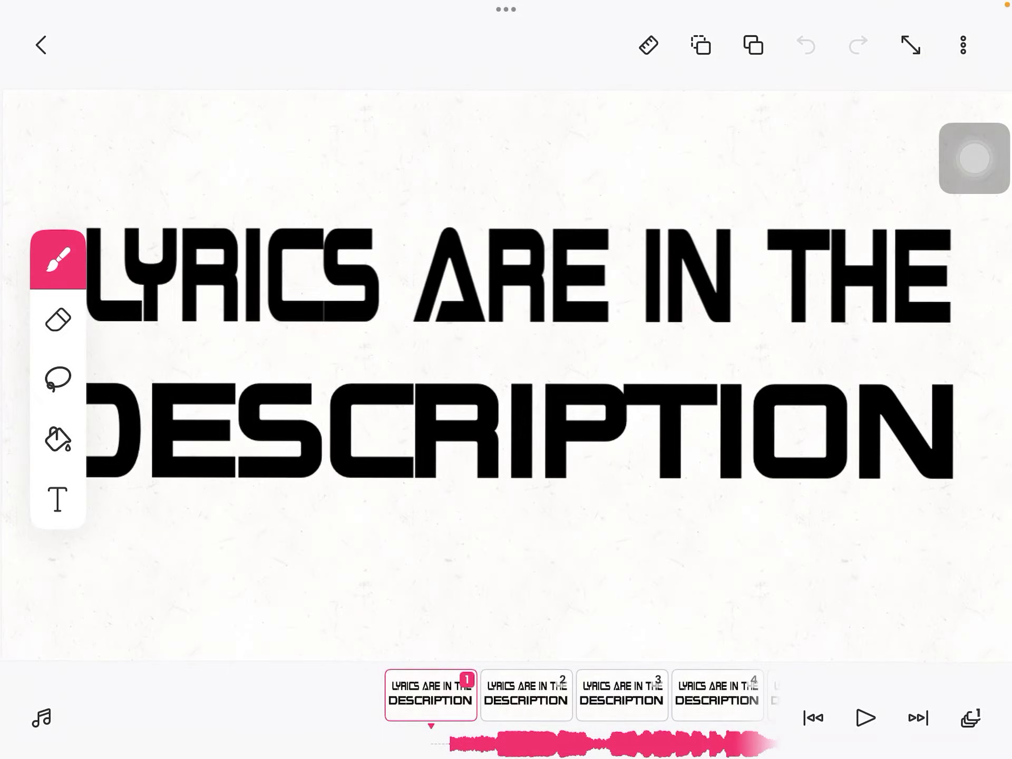
Switch from FlipaClip to the Photos drawing of the red-suited top-hat character
drag(506, 755, 506, 435)
click(818, 488)
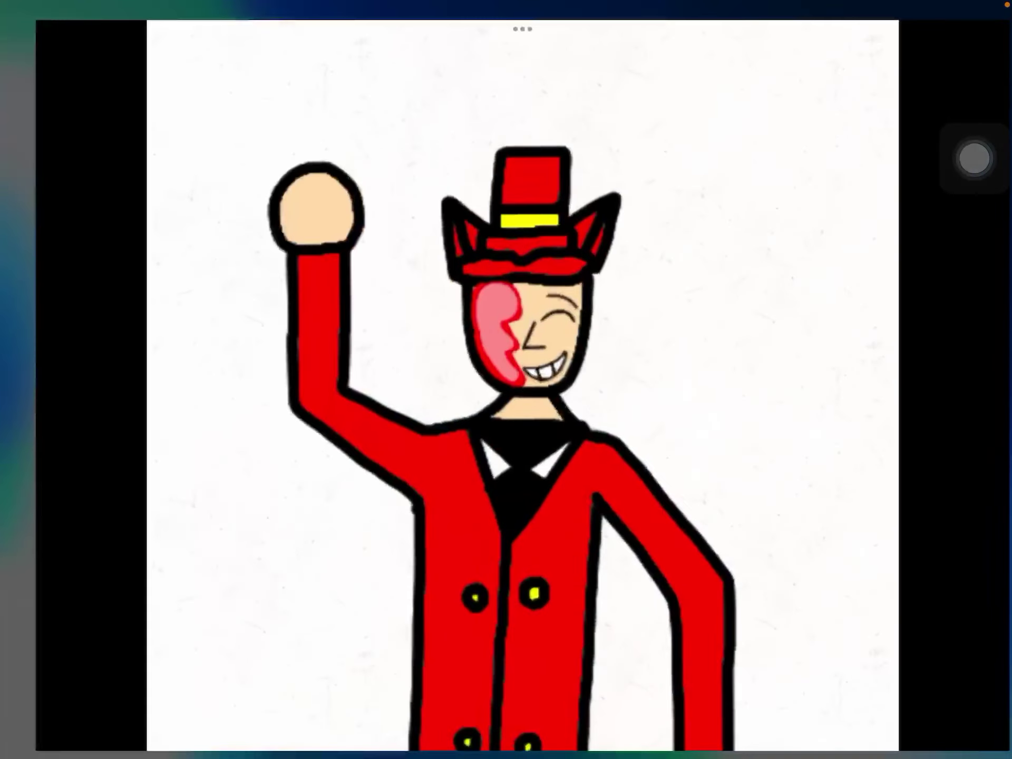